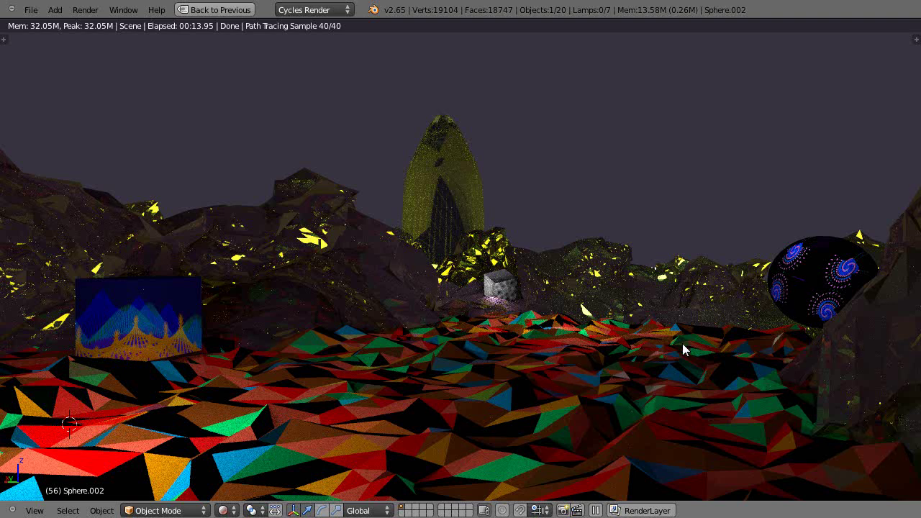
Switch the 3D viewport from the rendered preview to wireframe shading with Z
key("z")
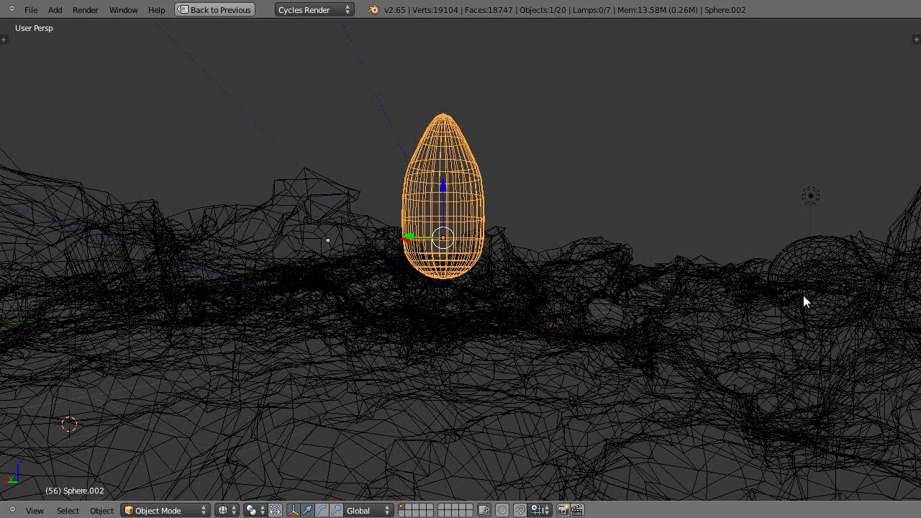
Switch to Material shading and slide the textured sphere left along its X-axis arrow
left_click(223, 510)
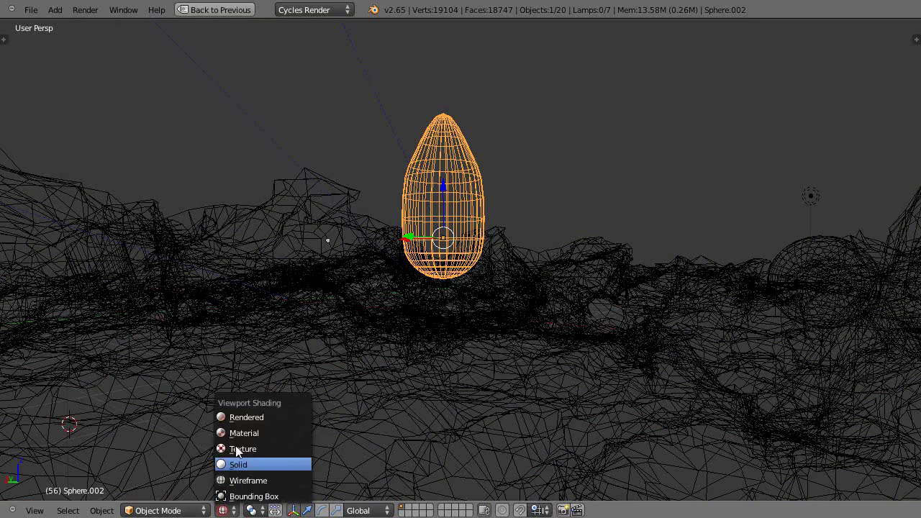
left_click(238, 433)
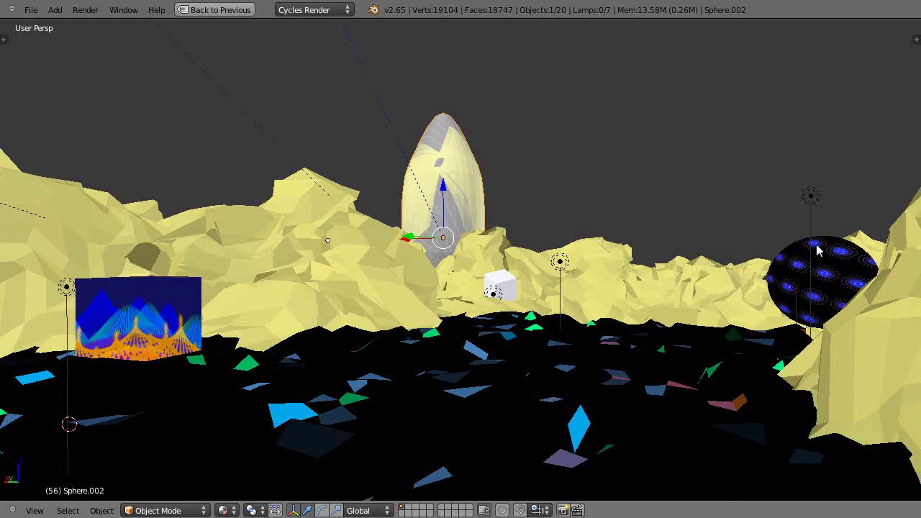
right_click(828, 282)
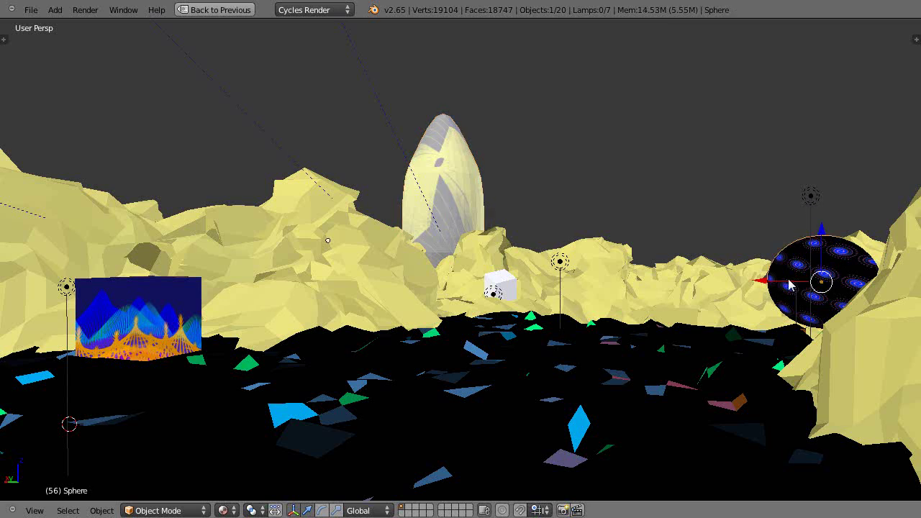
key("g")
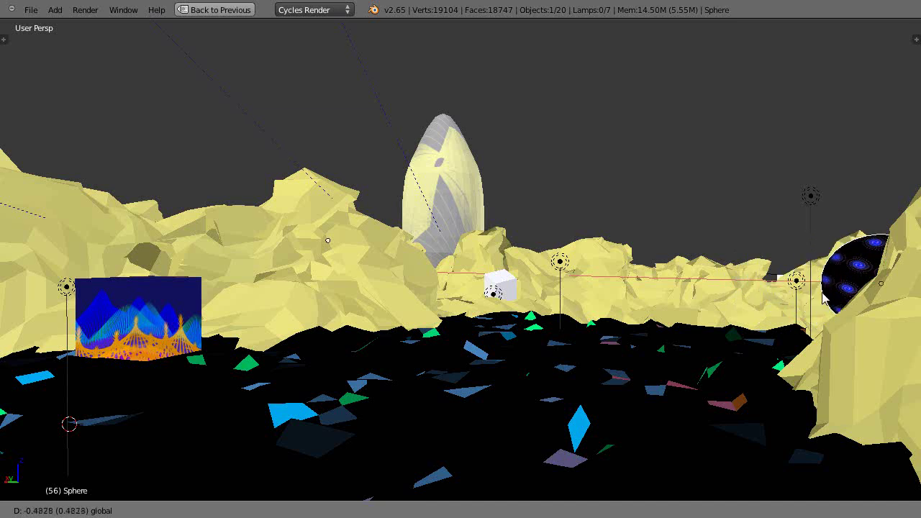
right_click(697, 308)
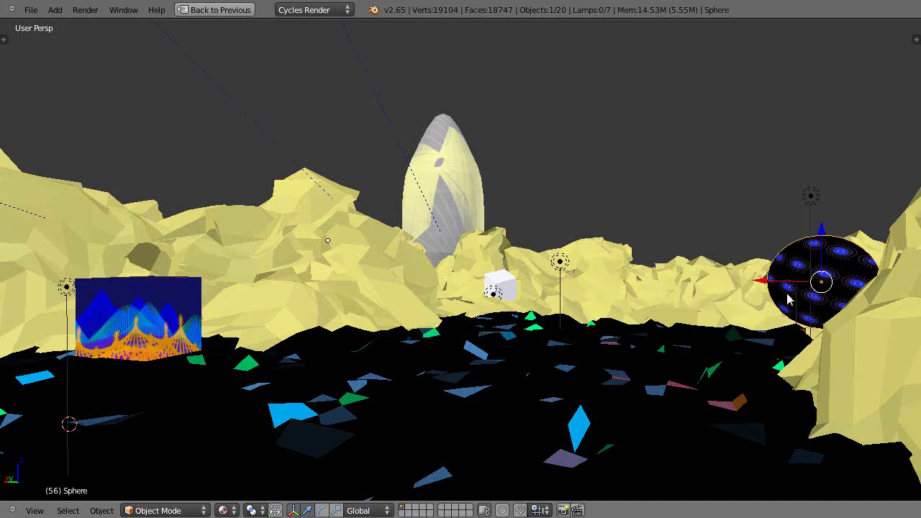
left_click_drag(765, 286, 656, 302)
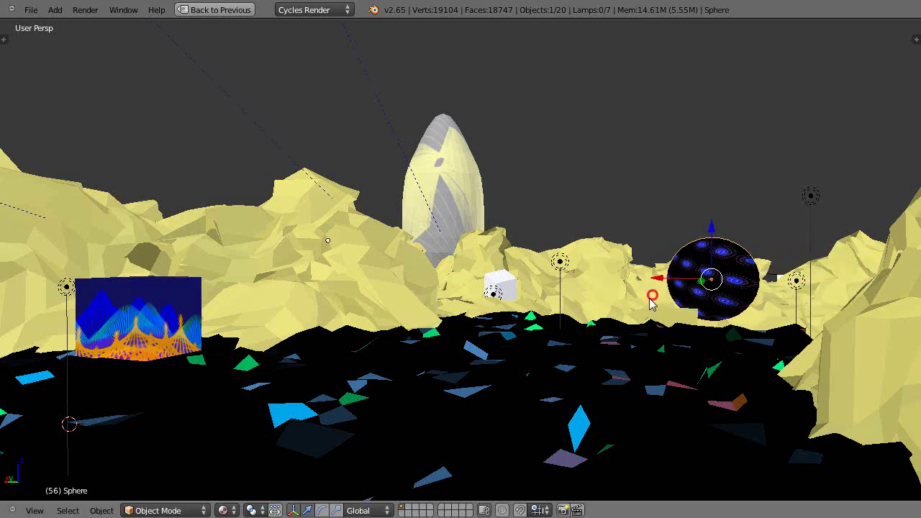
left_click(222, 510)
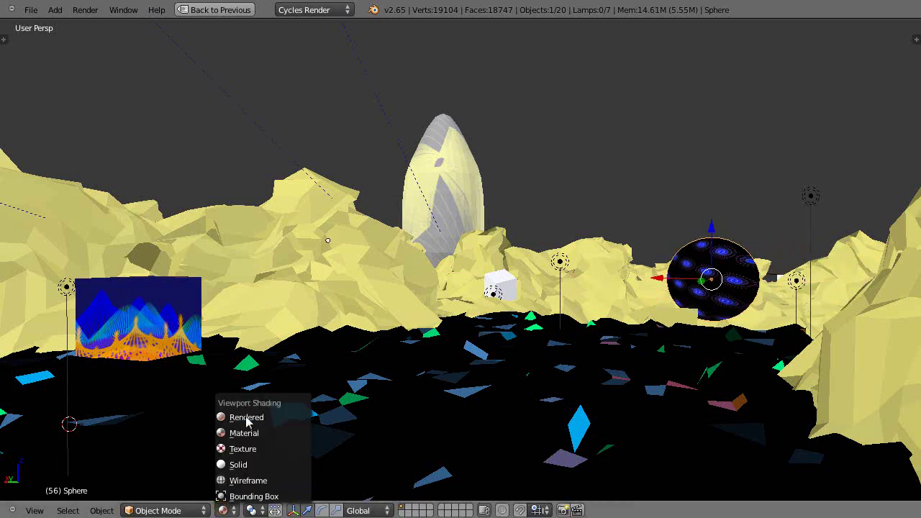
left_click(246, 418)
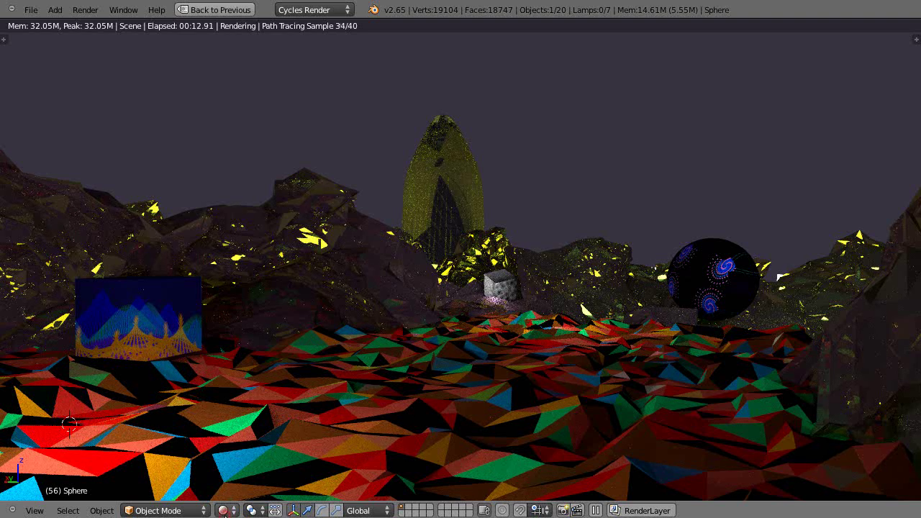
left_click(225, 510)
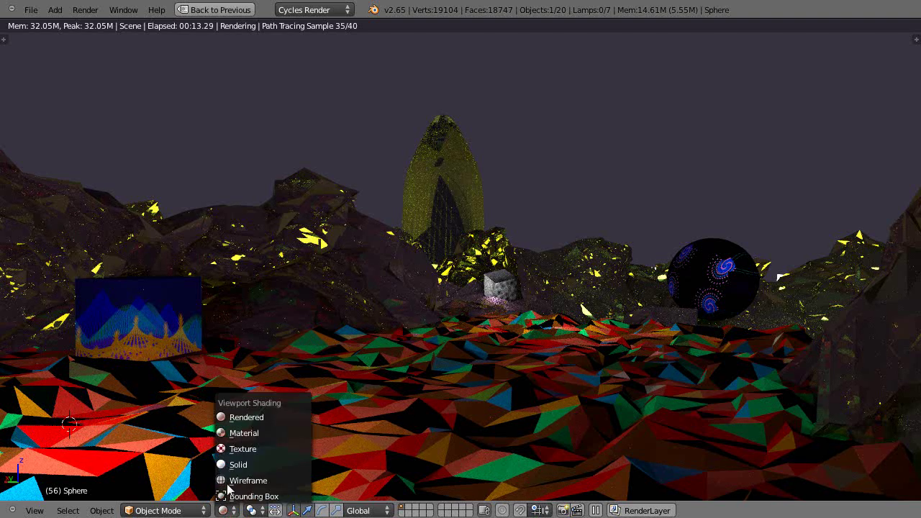
left_click(241, 434)
Undo the sphere's move and parent the lamp above the sphere to it as Object
key("ctrl+z")
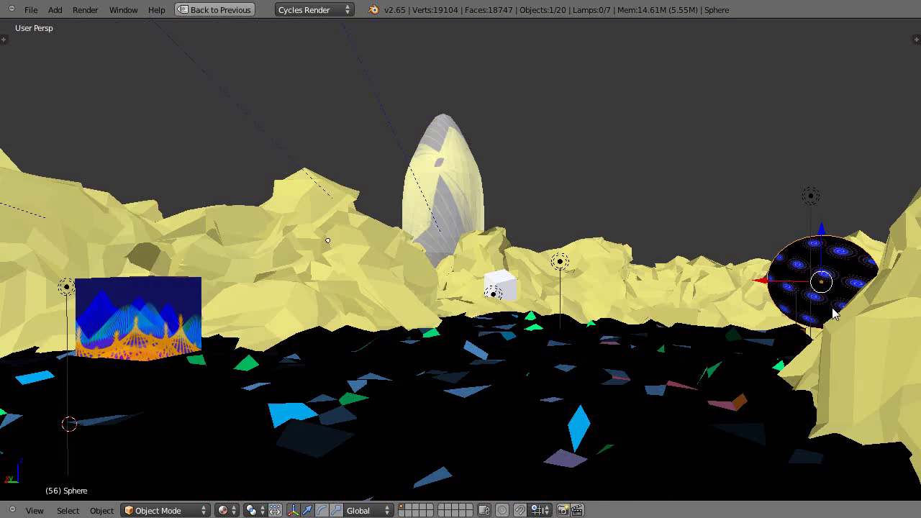
scroll(835, 313, "up", 1)
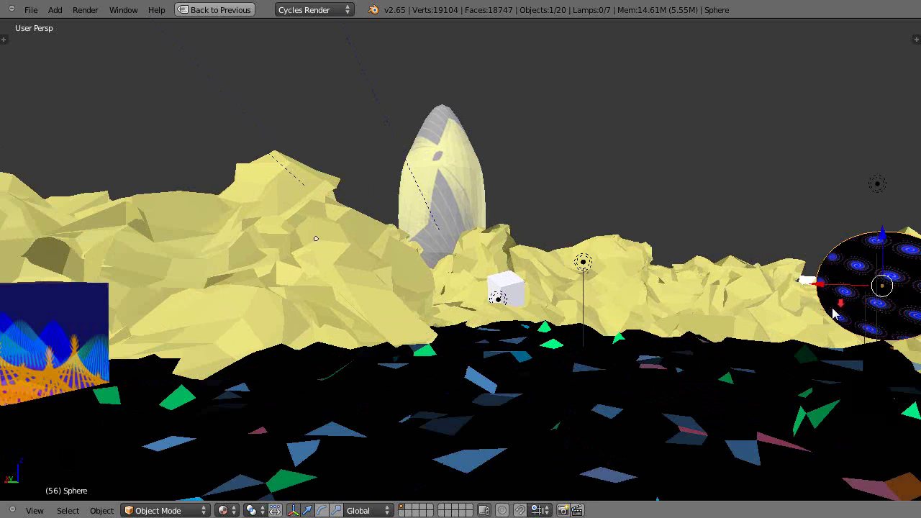
scroll(833, 314, "down", 1)
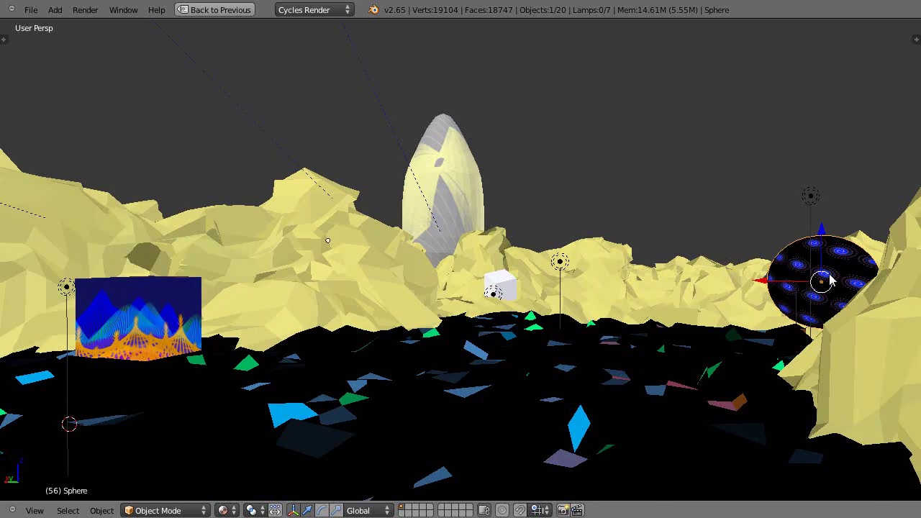
right_click(810, 194)
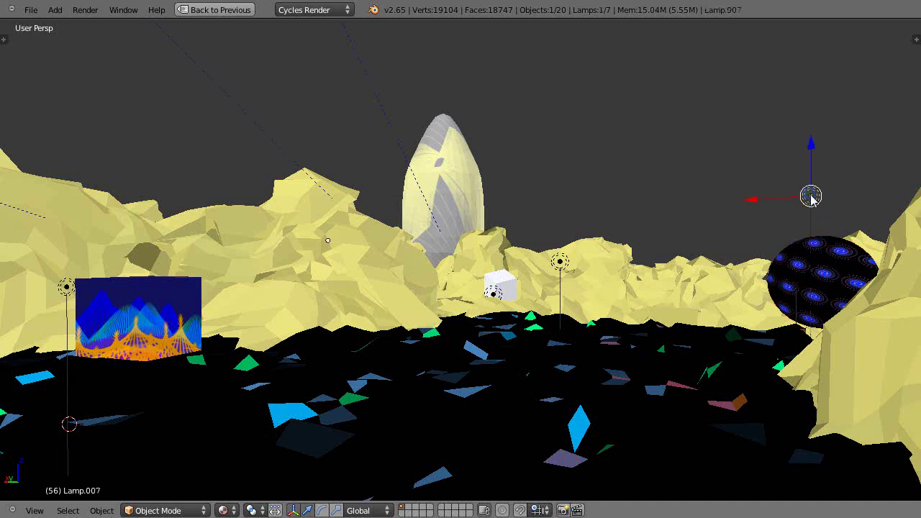
right_click(836, 260, "shift")
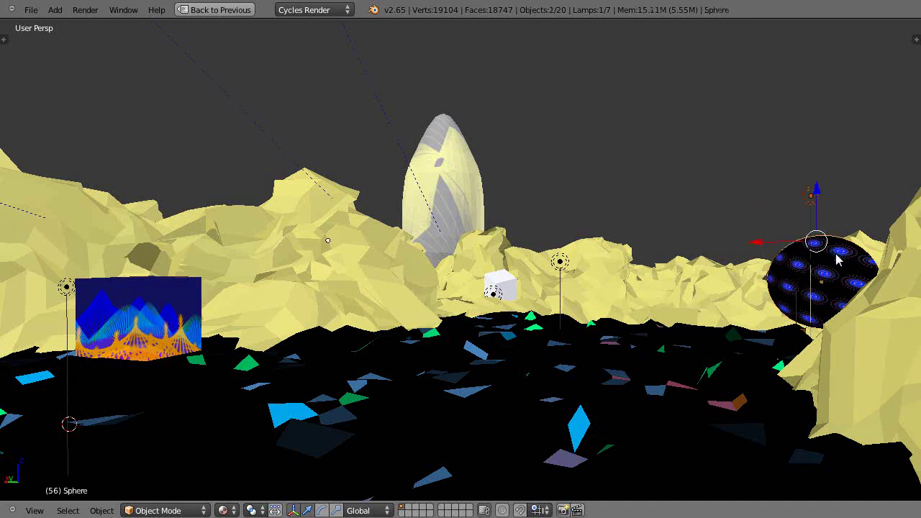
key("ctrl+p")
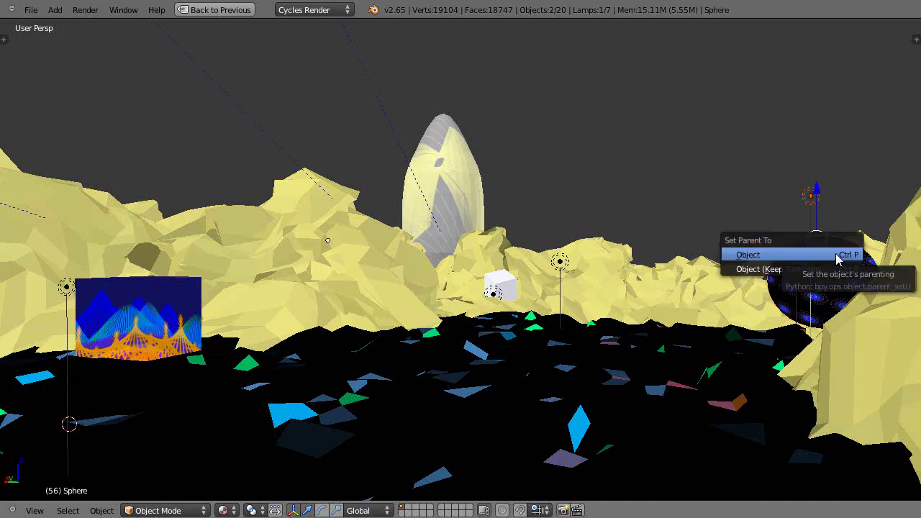
left_click(836, 260)
Parent the lamp at the sphere's centre to the sphere as well
right_click(797, 275)
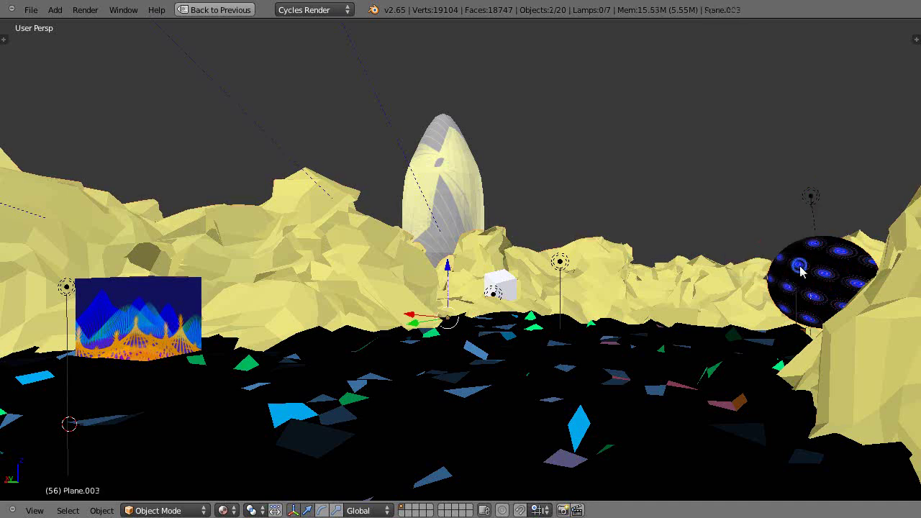
right_click(795, 277)
right_click(795, 278)
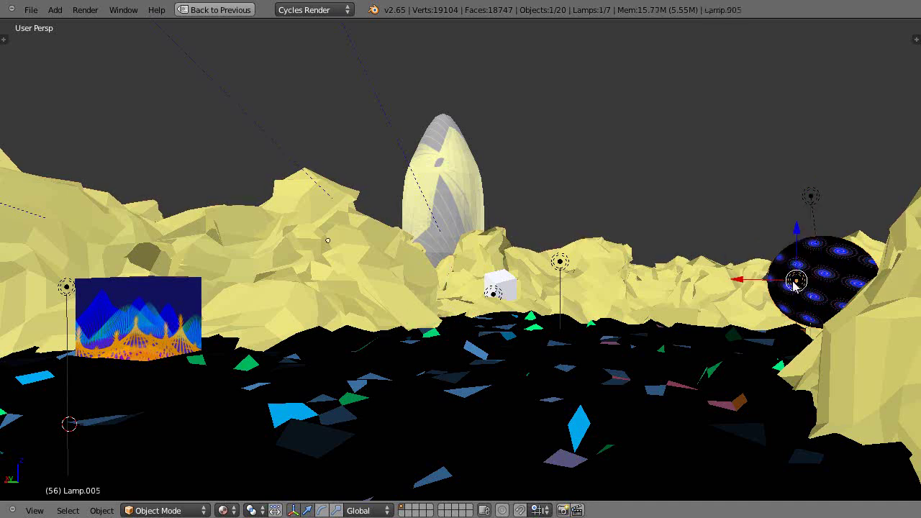
right_click(837, 297, "shift")
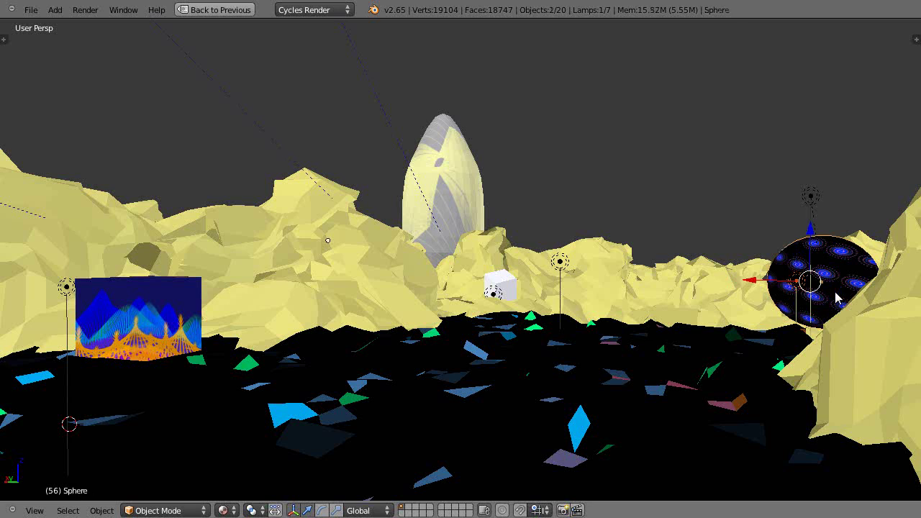
key("ctrl+p")
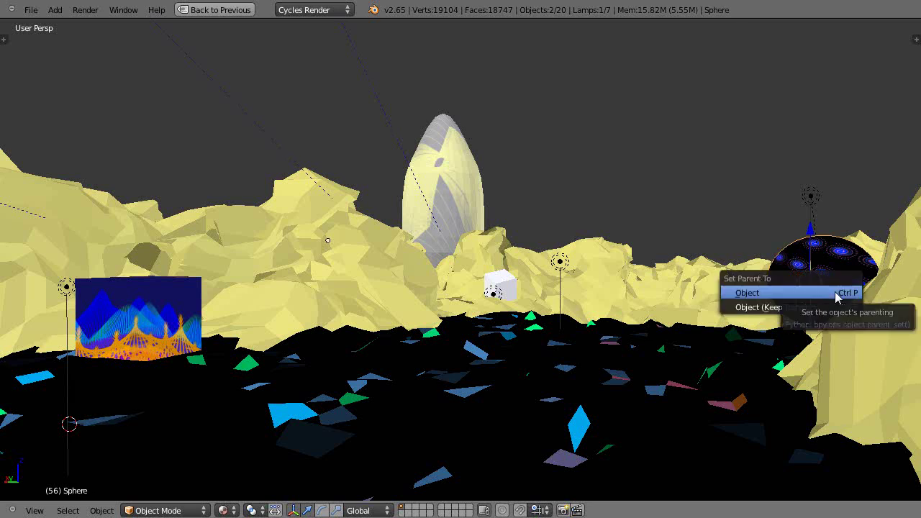
left_click(836, 293)
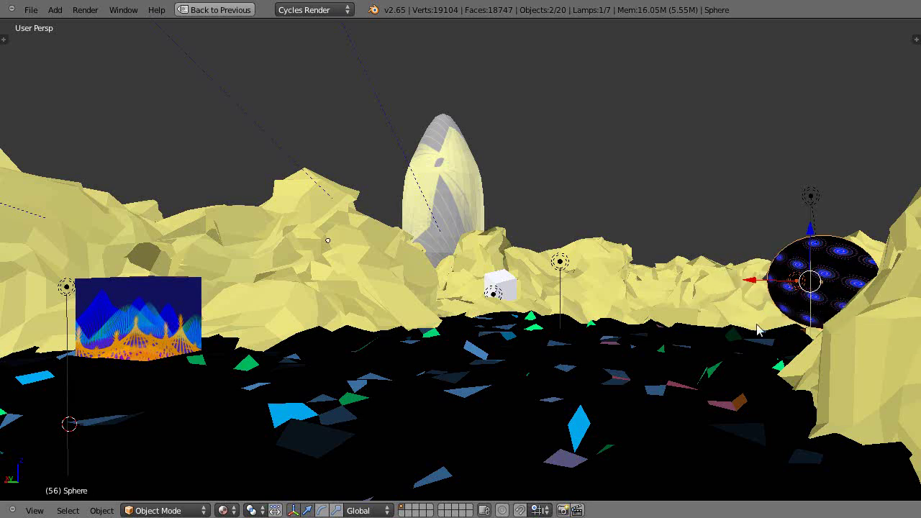
Move the sphere left along X, then preview the scene in Cycles Rendered shading
right_click(786, 262)
key("g")
key("x")
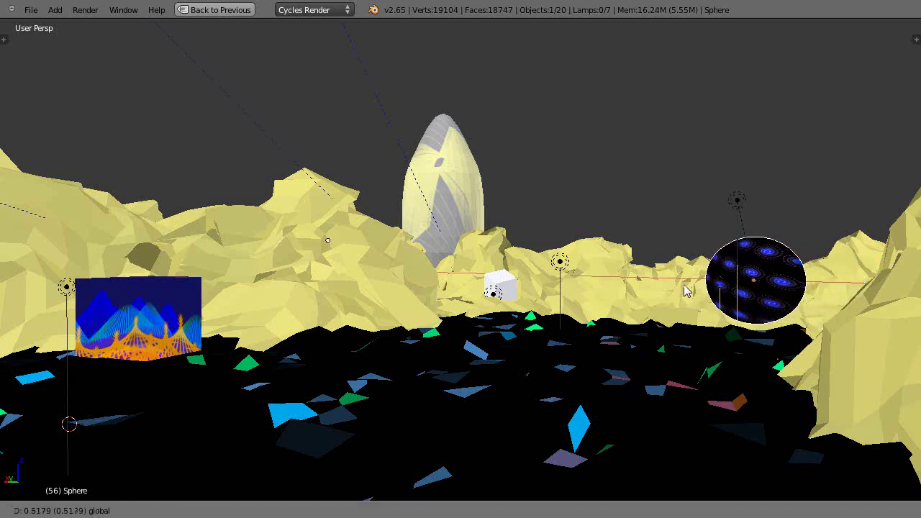
left_click(672, 291)
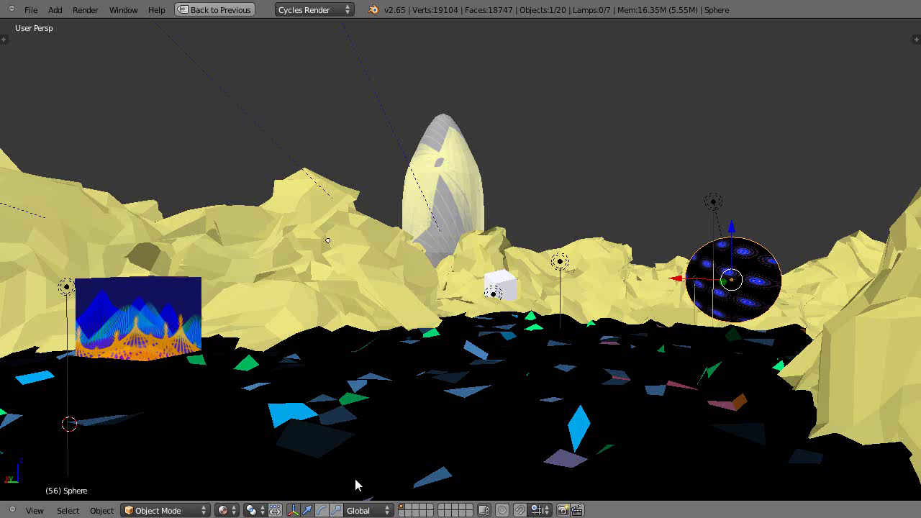
left_click(225, 510)
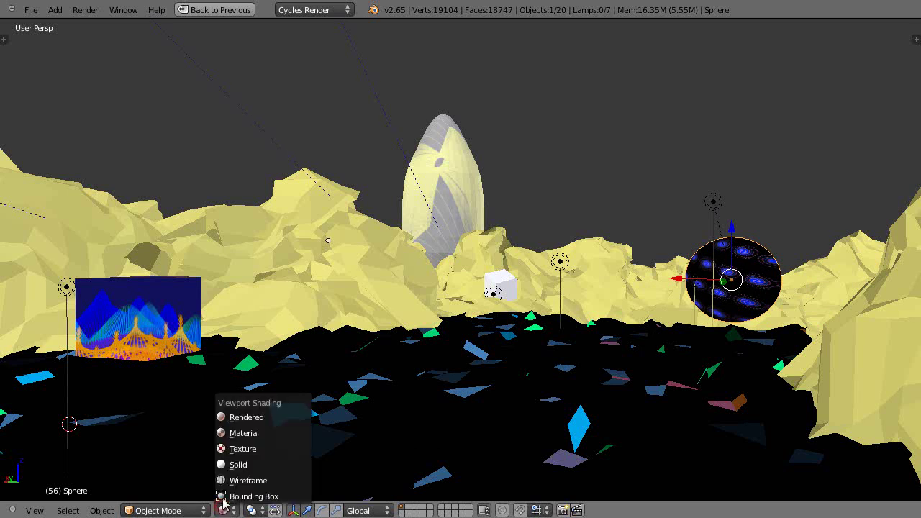
left_click(242, 418)
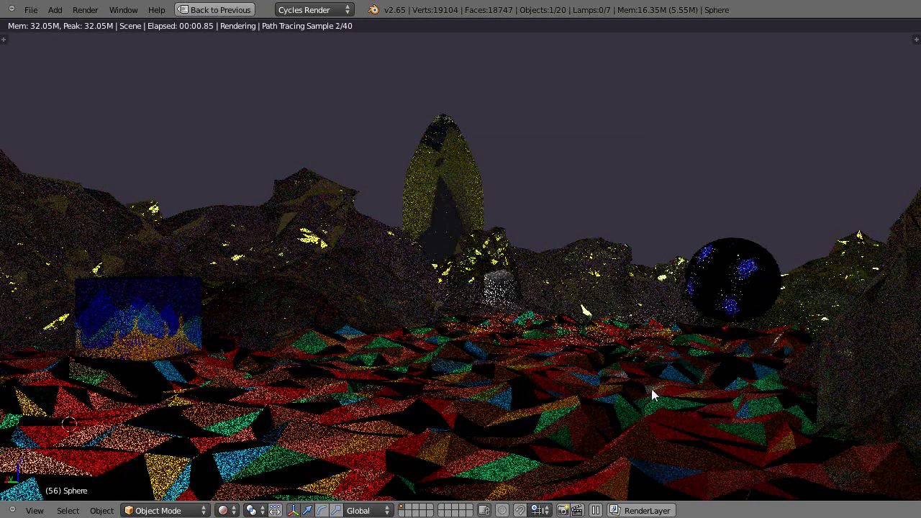